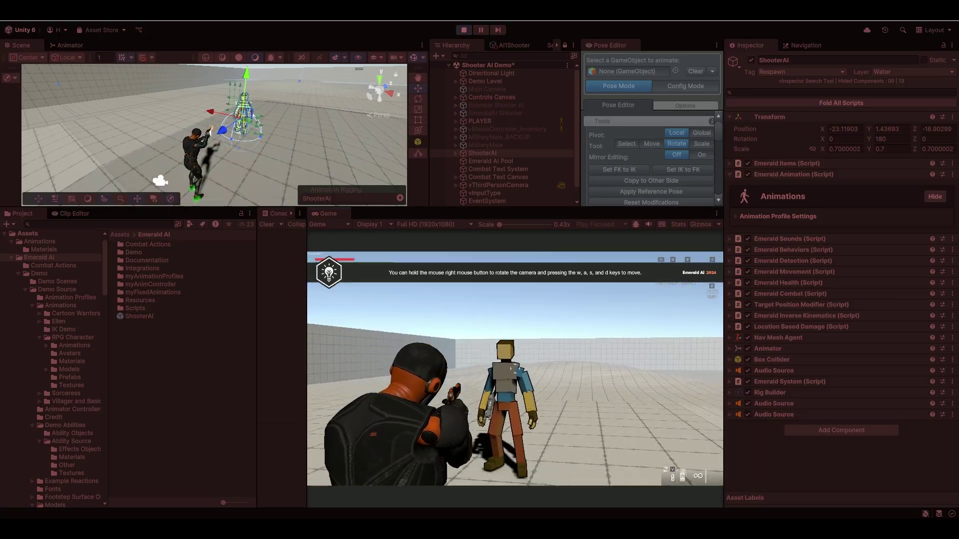
Tag ShooterAI as Enemy, put only this object on the Enemy layer, then select PLAYER.
click(799, 71)
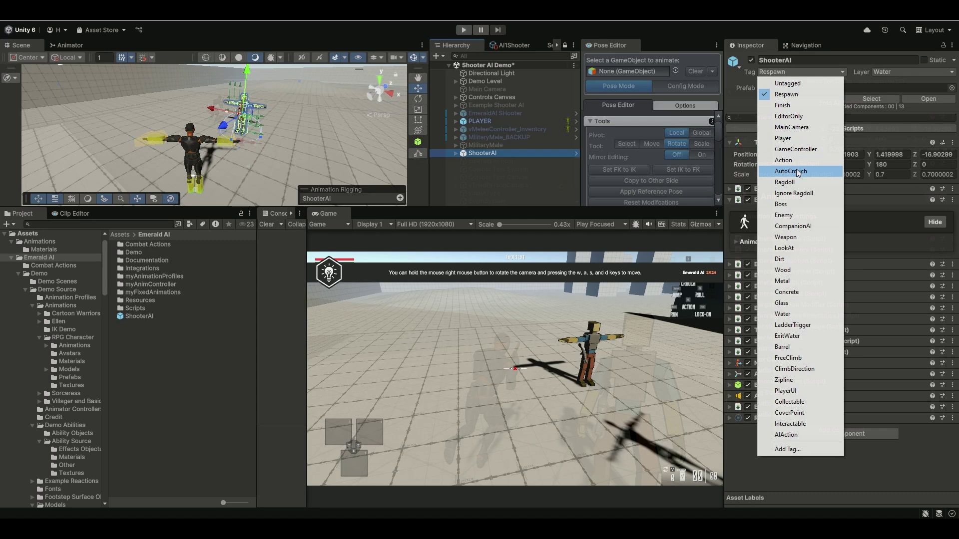
click(786, 221)
click(889, 73)
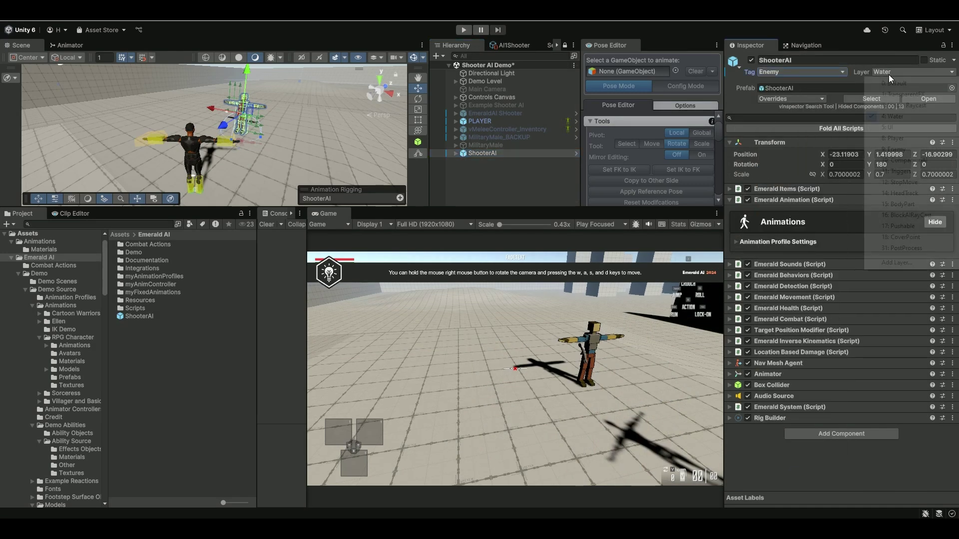
click(897, 149)
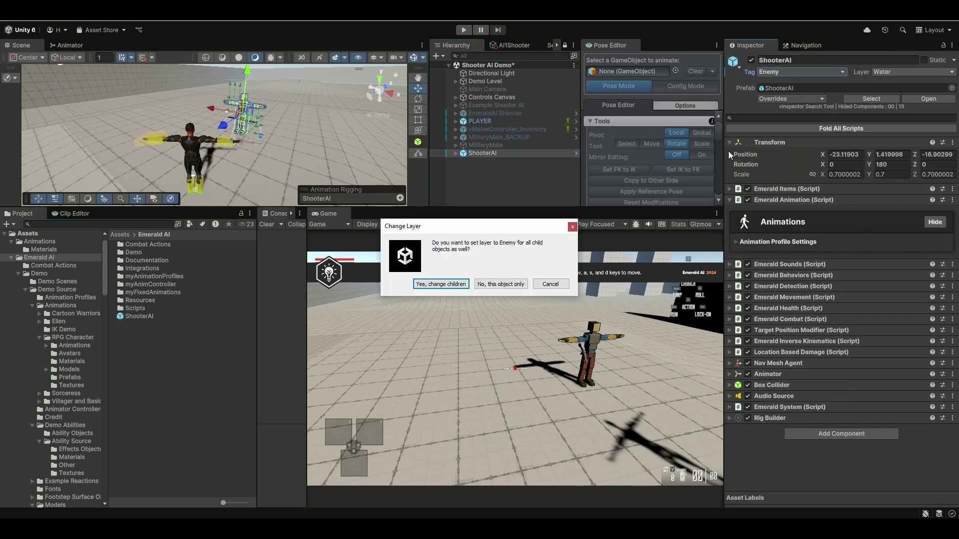
click(501, 284)
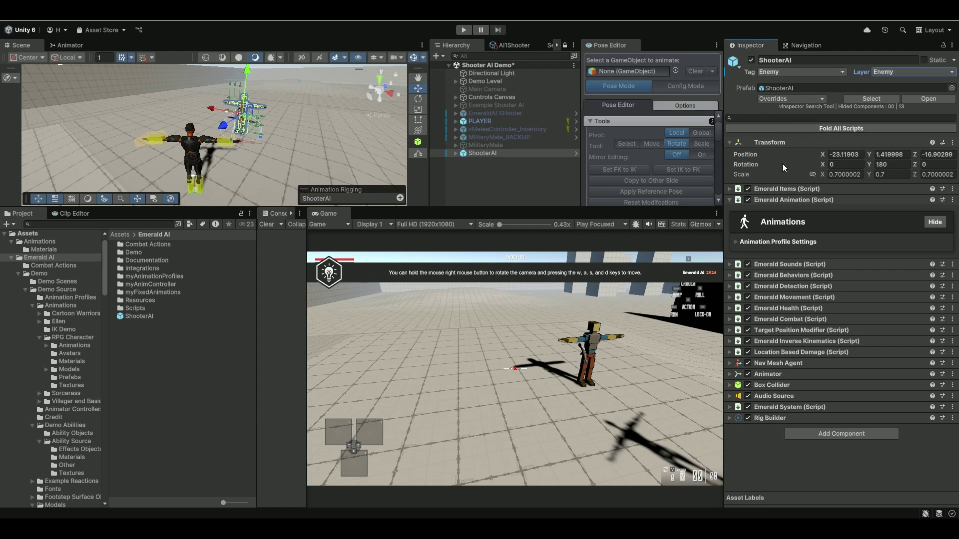
click(772, 200)
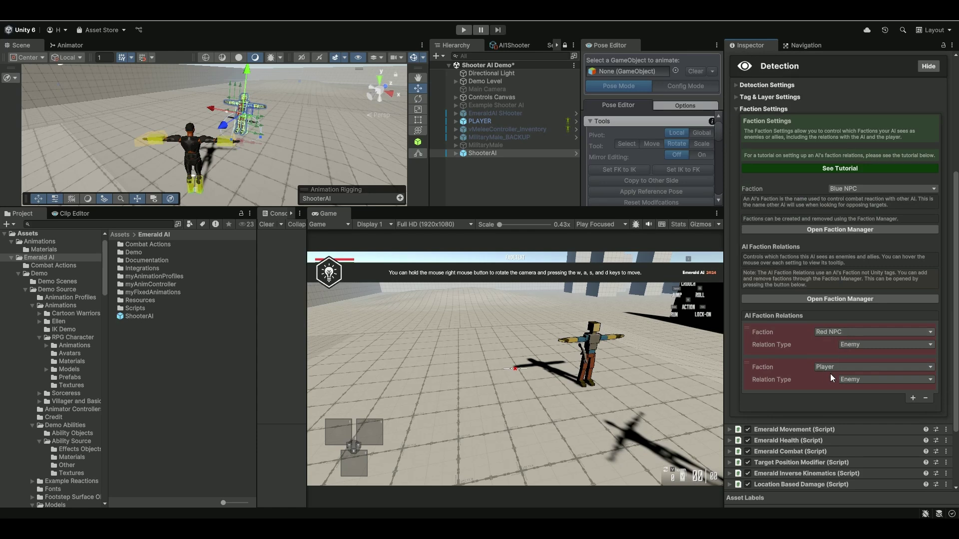
click(478, 121)
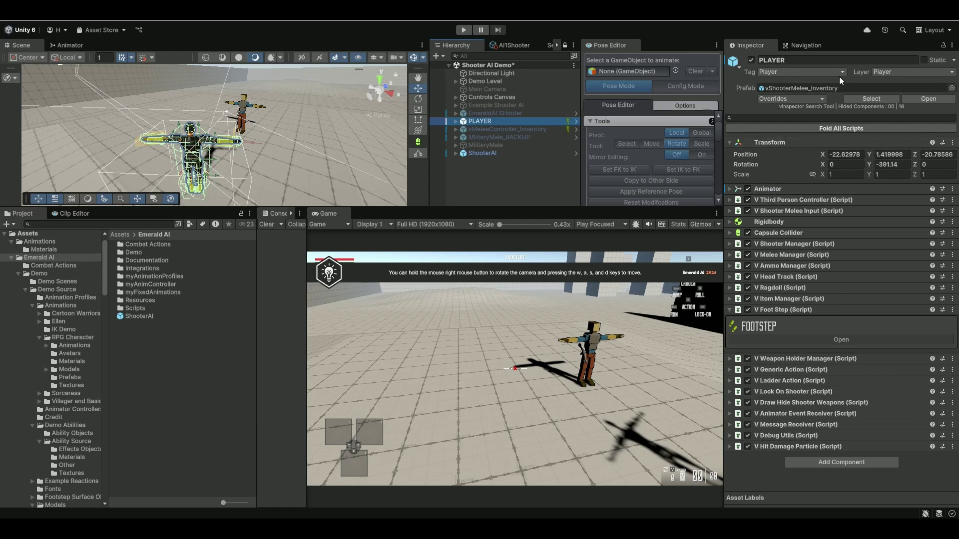
Verify PLAYER's Shooter Manager damage layers include Enemy, then search the project for vProjectileControl.
click(785, 309)
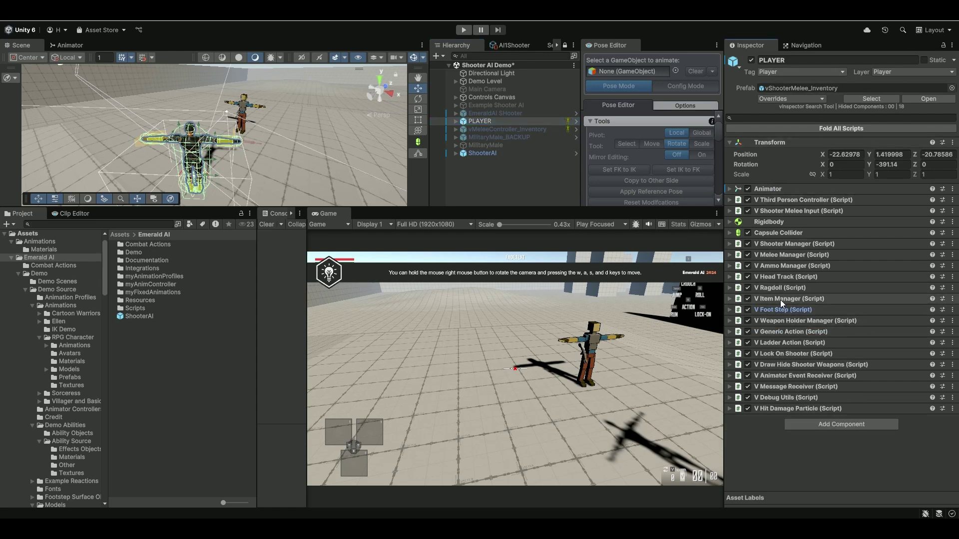
click(773, 244)
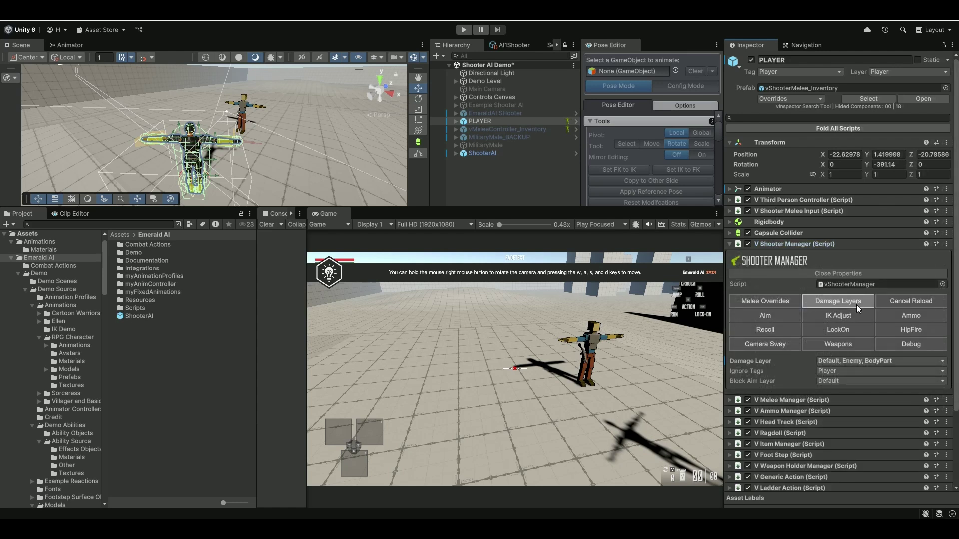
click(841, 360)
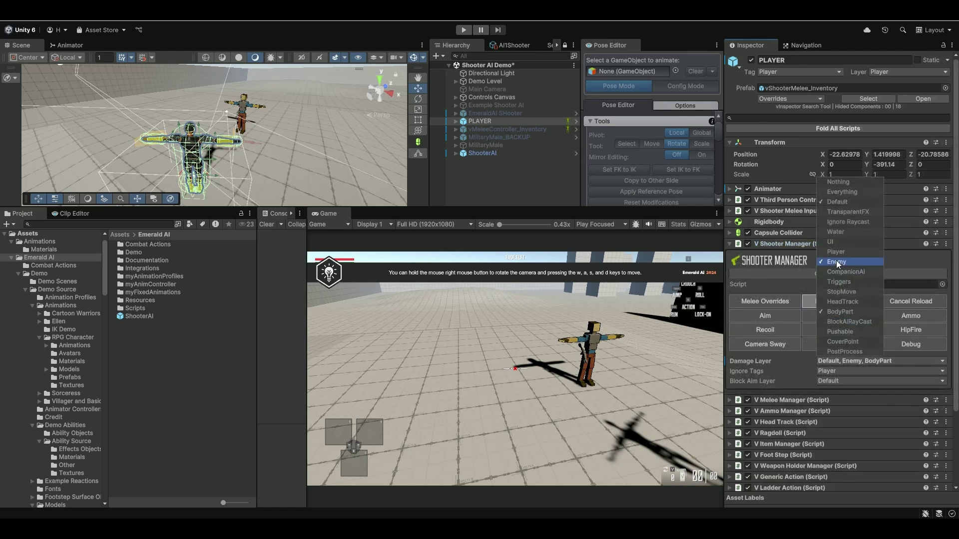
click(796, 365)
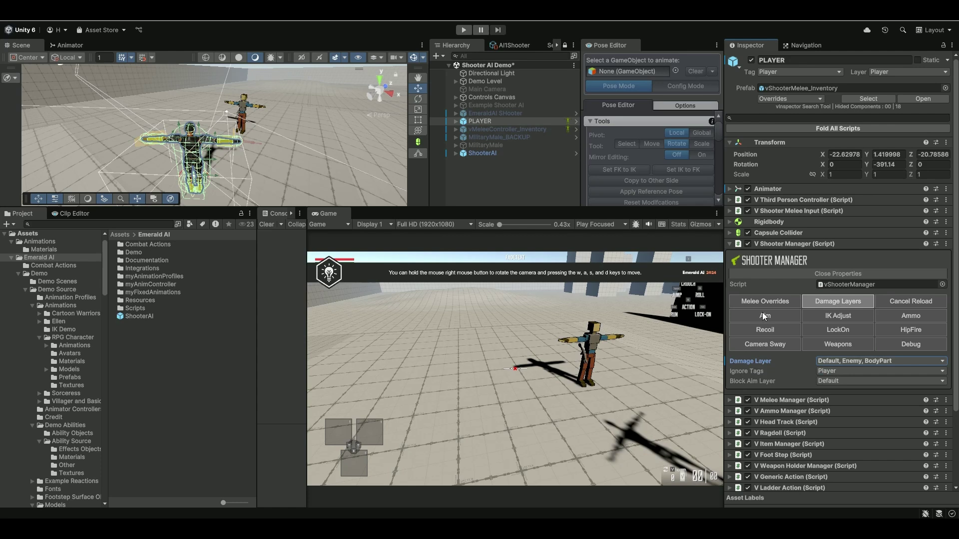
click(730, 245)
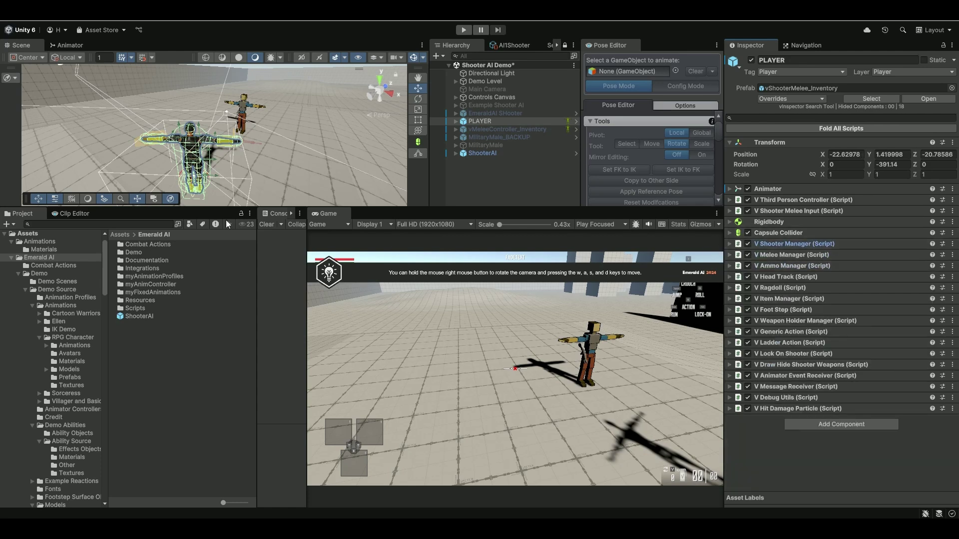
click(144, 223)
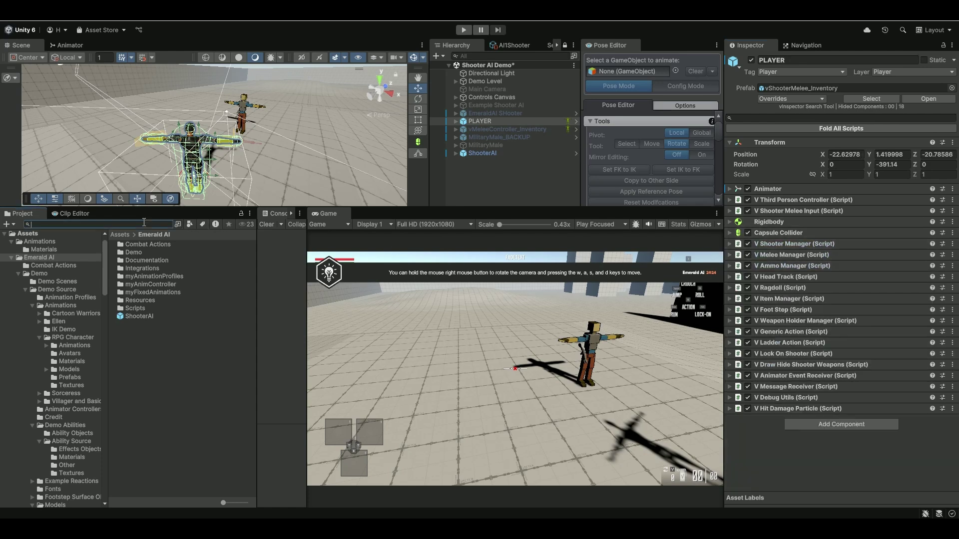
Open vProjectileControl.cs and review its EmeraldAI using line and onCastCollider damage code.
double_click(136, 245)
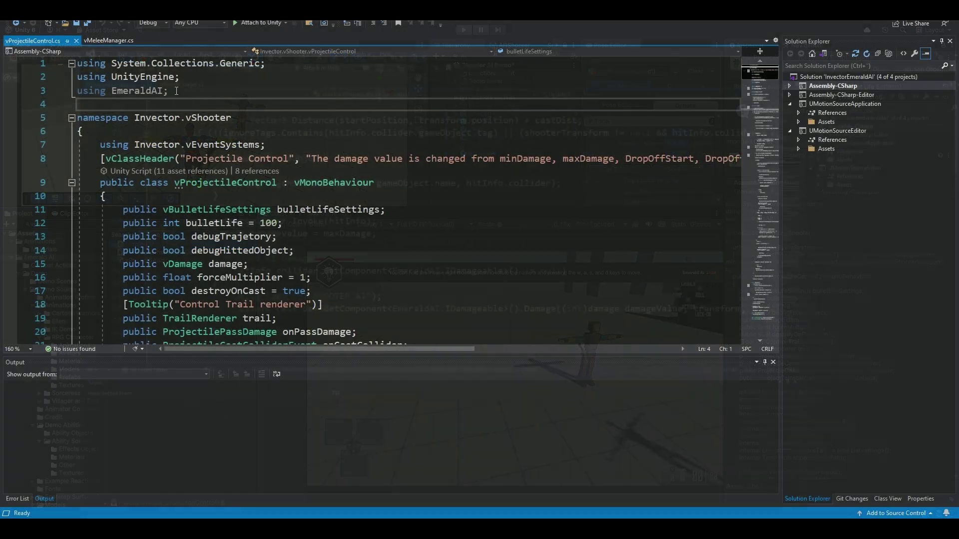
drag(176, 92, 83, 91)
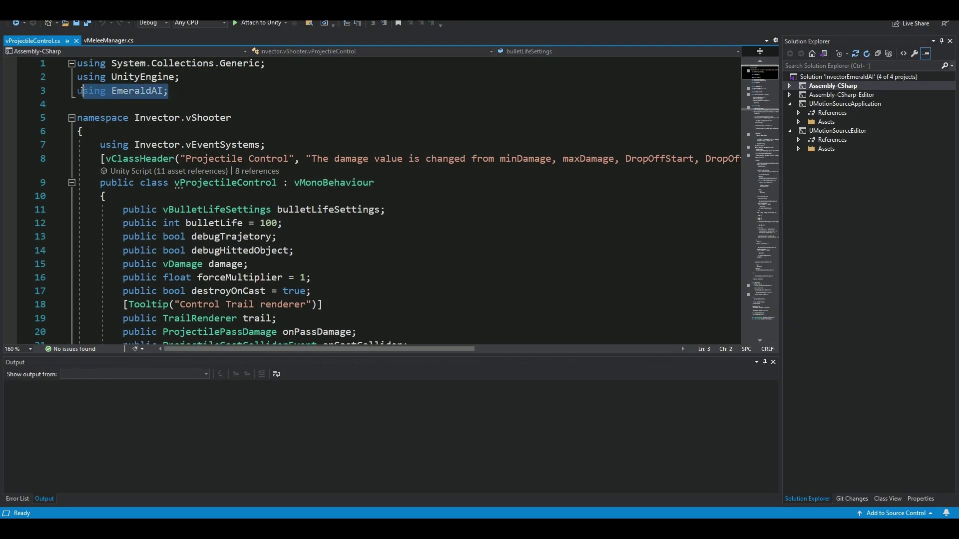
text(tcol)
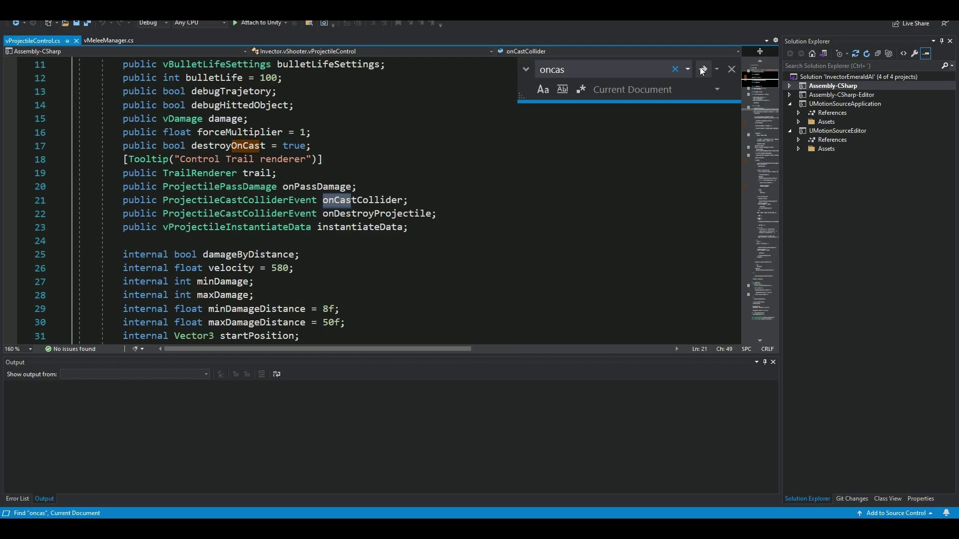
key(Return)
key(Escape)
scroll(210, 225, down, 1)
drag(190, 200, 231, 278)
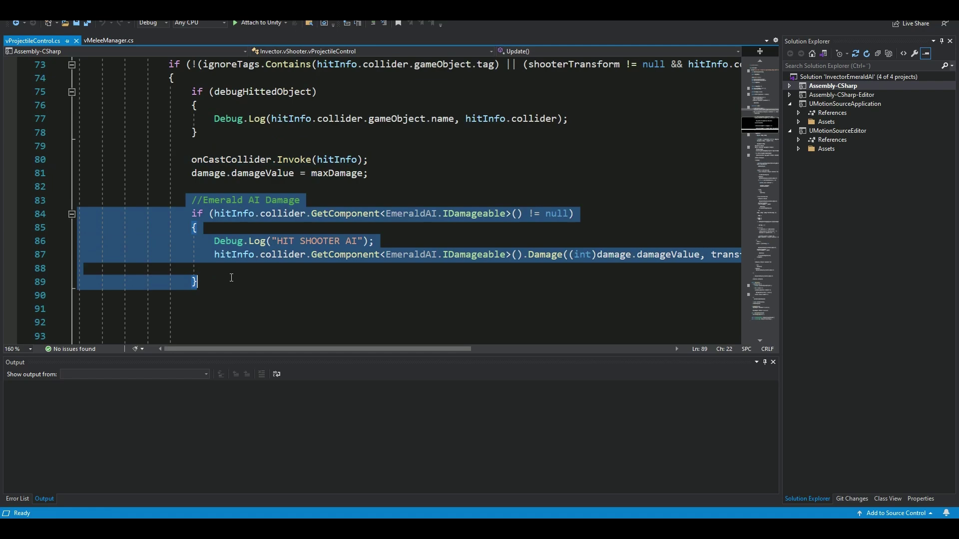
scroll(360, 289, down, 1)
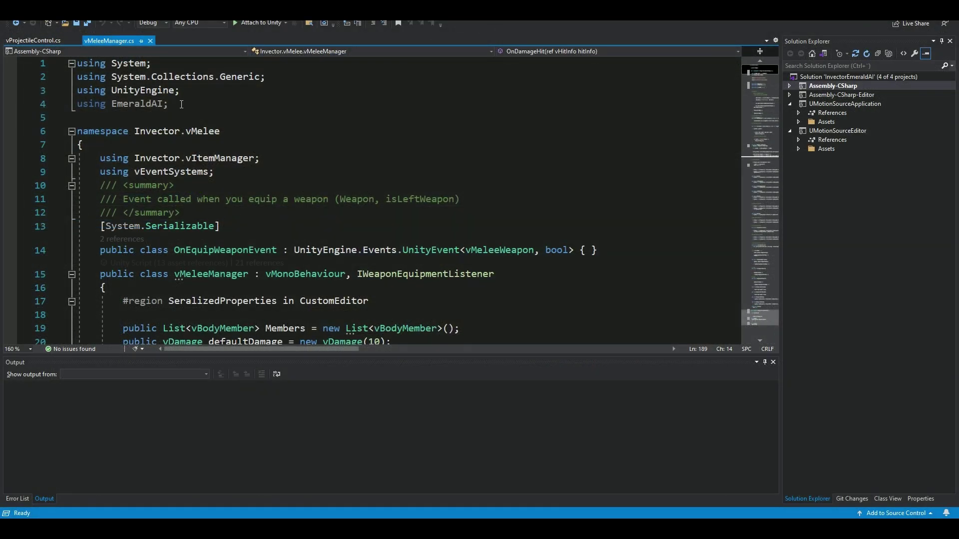
In vMeleeManager.cs, review the EmeraldAI using line and the Emerald AI Damage block after onDamageHit.Invoke.
drag(168, 104, 77, 104)
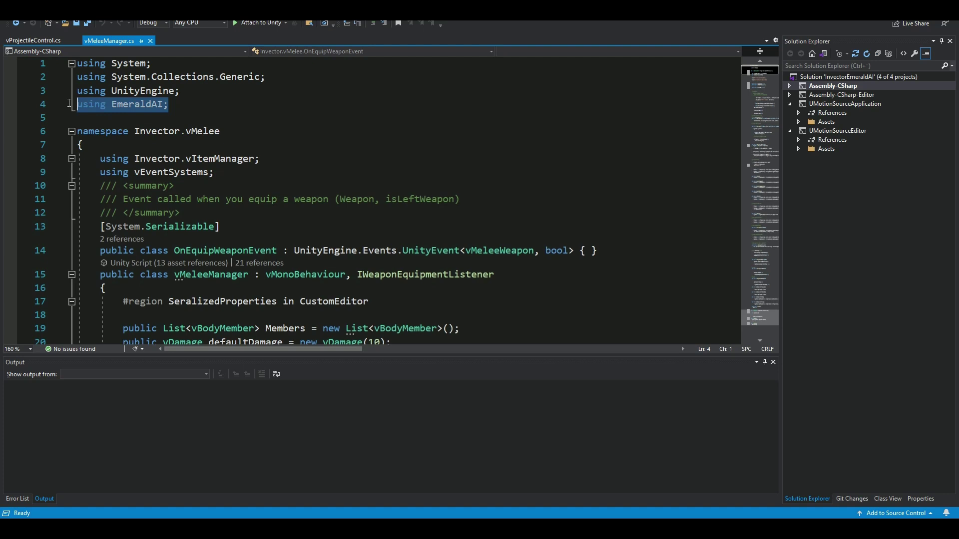
scroll(577, 195, down, 20)
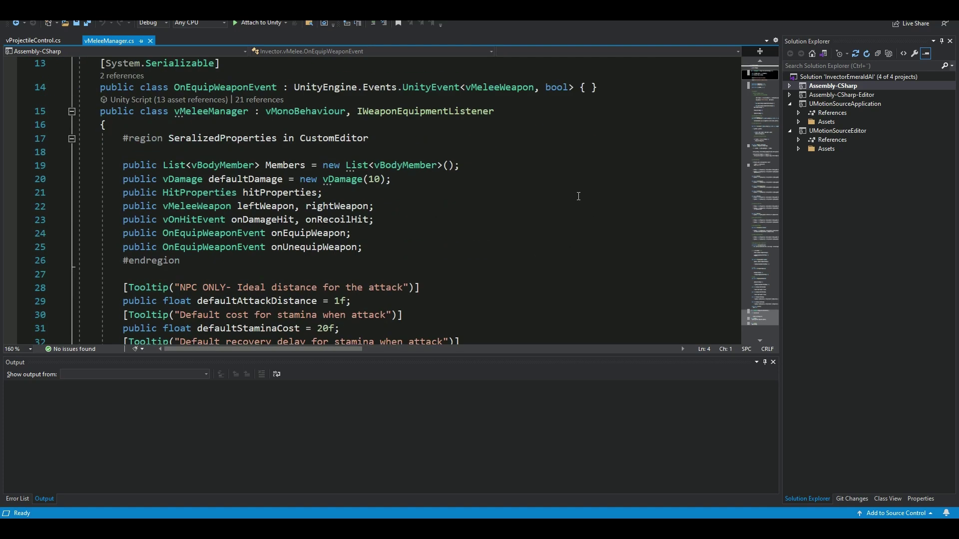
drag(141, 107, 334, 108)
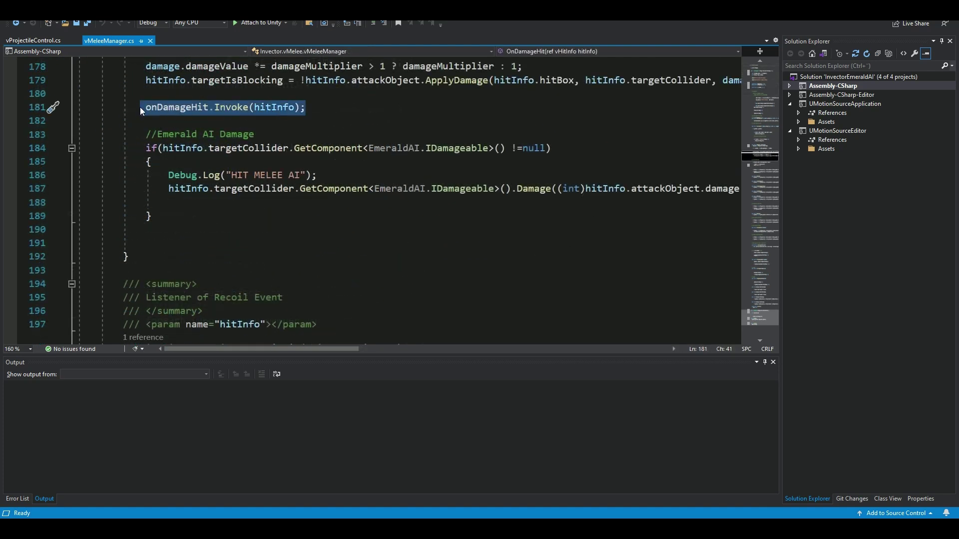
scroll(310, 127, down, 1)
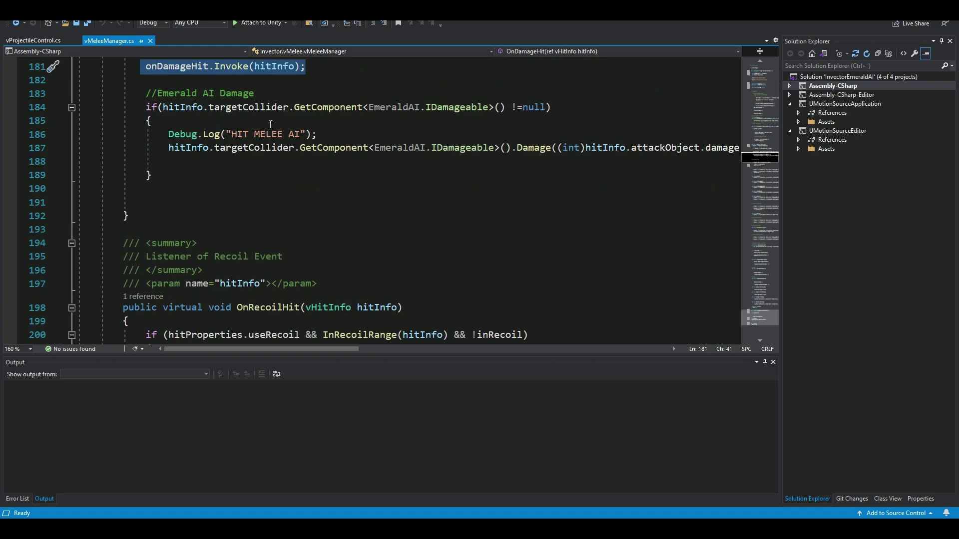
drag(142, 94, 152, 175)
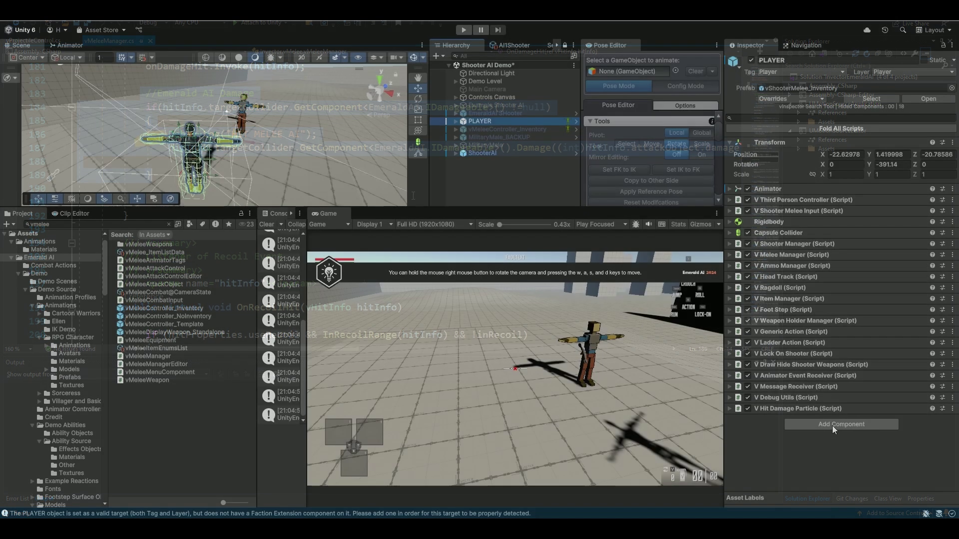
Add Emerald General Target Bridge to PLAYER and set Transform Source to VBOT_:Hips.
click(832, 426)
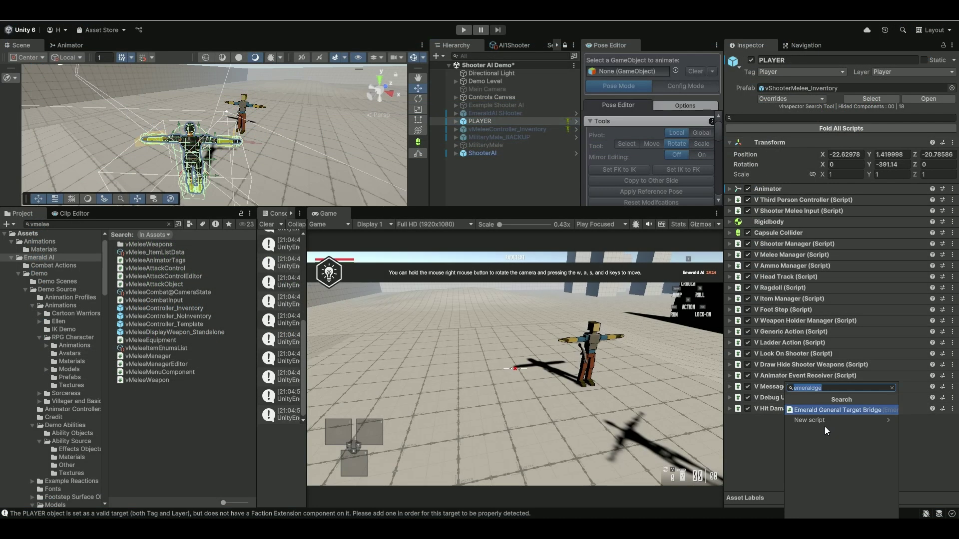
key(Return)
scroll(788, 409, down, 2)
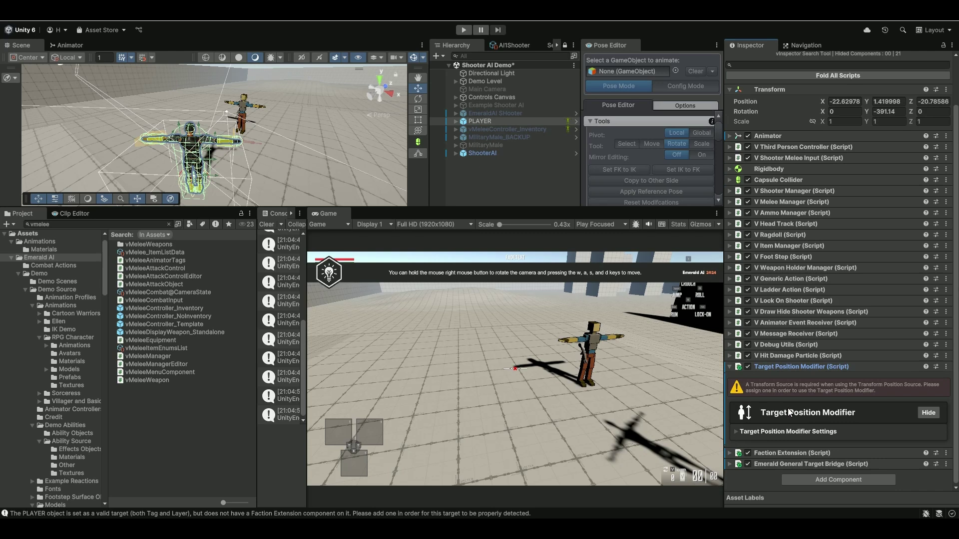
click(799, 432)
scroll(844, 350, down, 4)
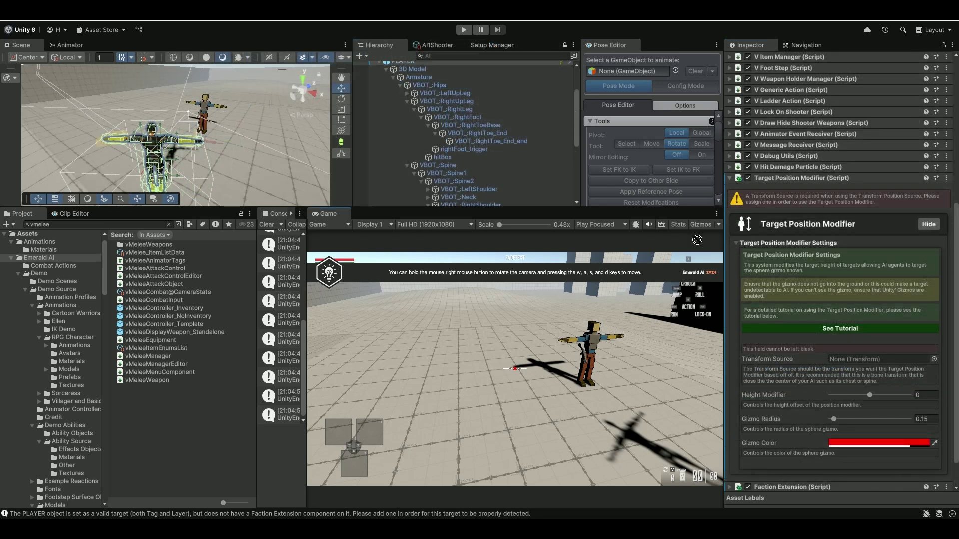
drag(845, 344, 852, 358)
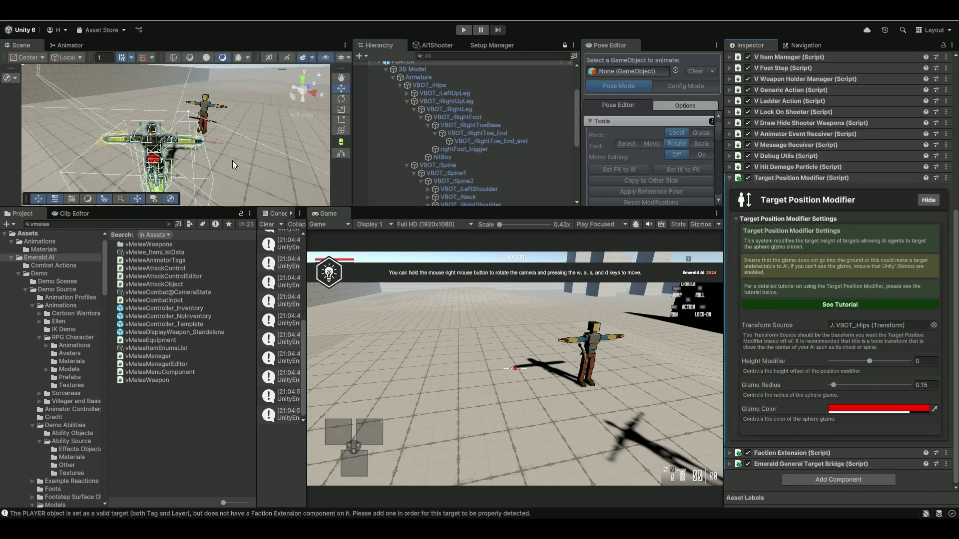
key(f)
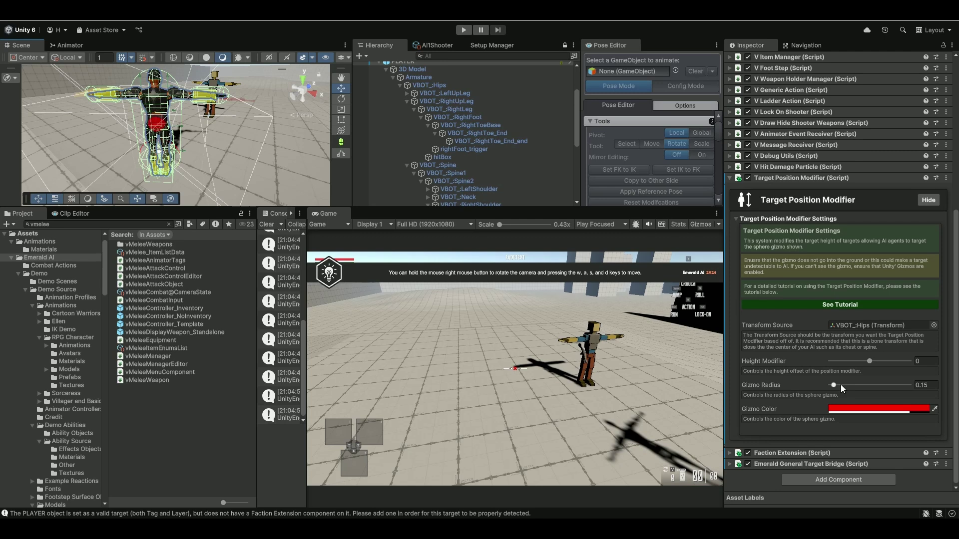
Set the PLAYER's Faction Extension faction to Player.
click(779, 427)
click(874, 389)
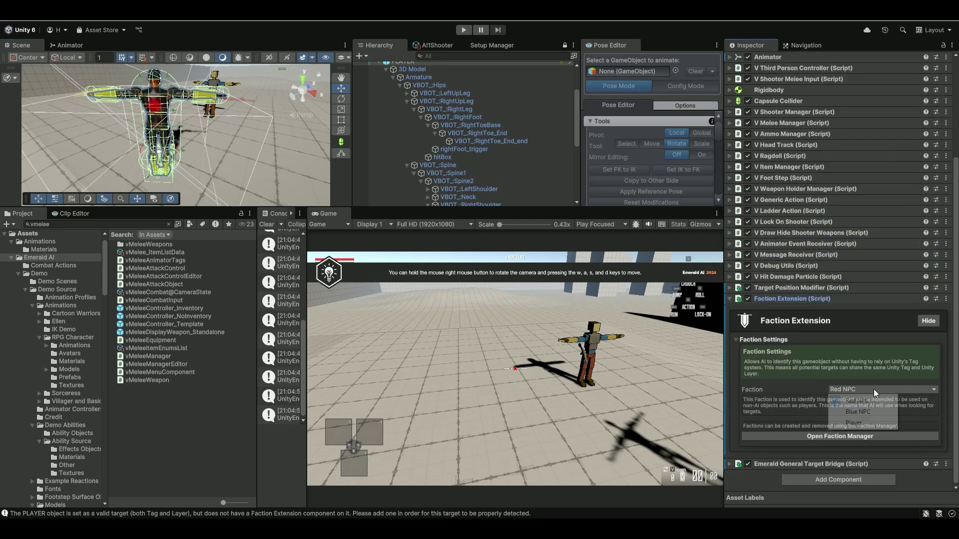
click(856, 423)
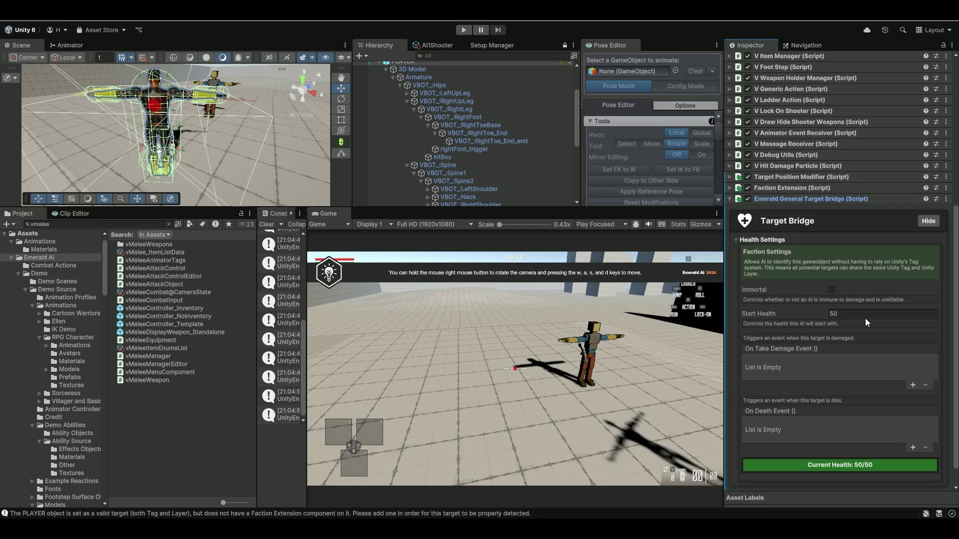
Set the Target Bridge Start Health to 100 and start a playtest.
click(865, 315)
text(100)
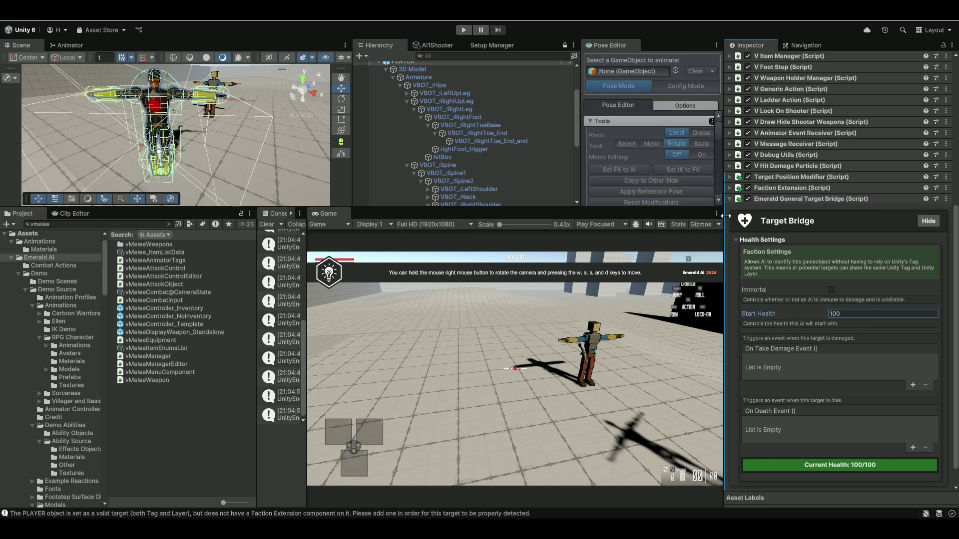
click(464, 30)
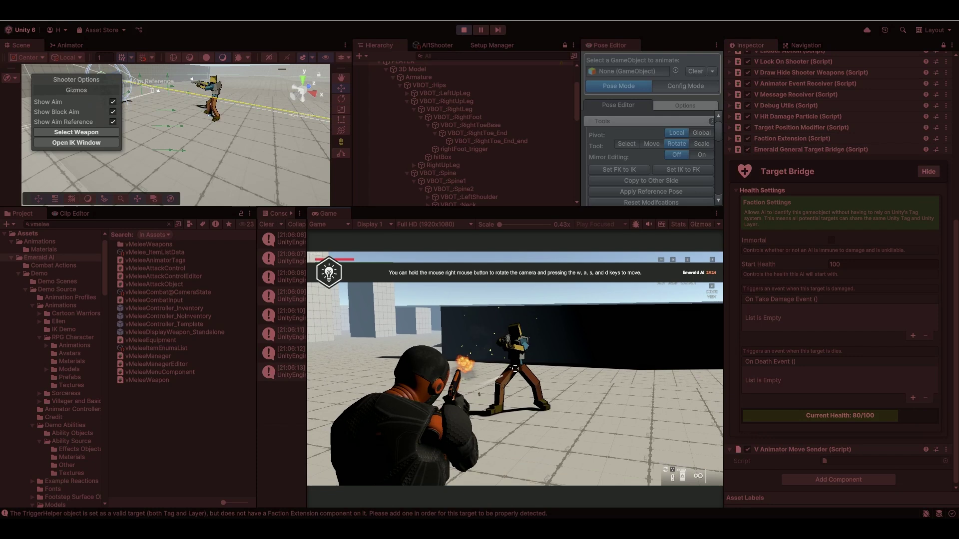
Expand the ShooterAI enemy's Box Collider settings during the playtest.
click(730, 306)
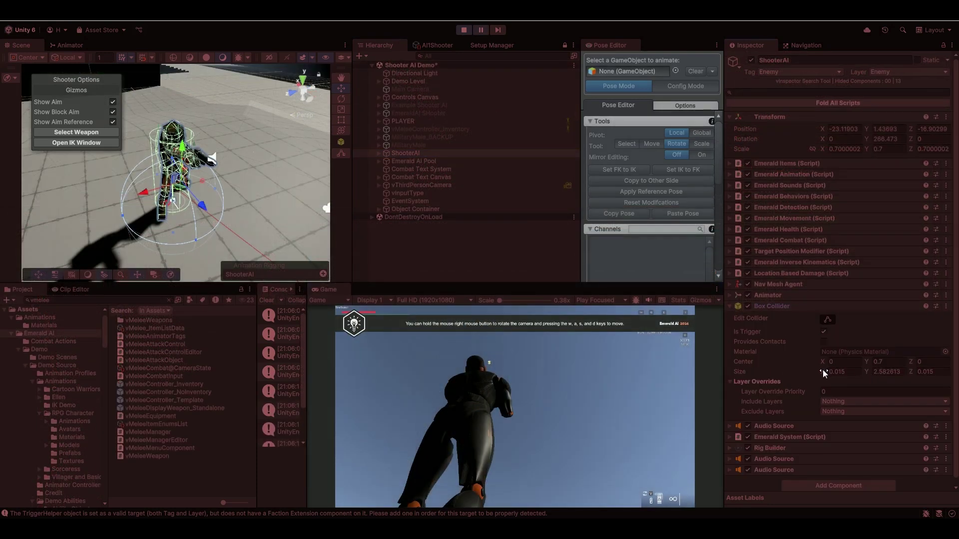
Resize the ShooterAI trigger collider to about 0.85 in X and 0.79 in Z.
drag(826, 370, 838, 372)
drag(912, 371, 925, 373)
drag(821, 371, 822, 372)
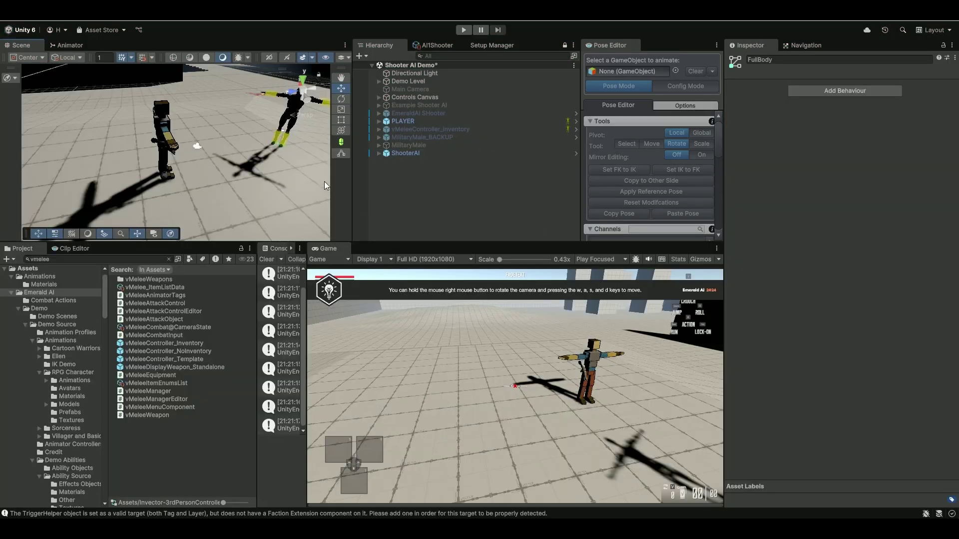
Add a PLAYER On Death Event listener that sets vThirdPersonController.isDead to true.
click(400, 121)
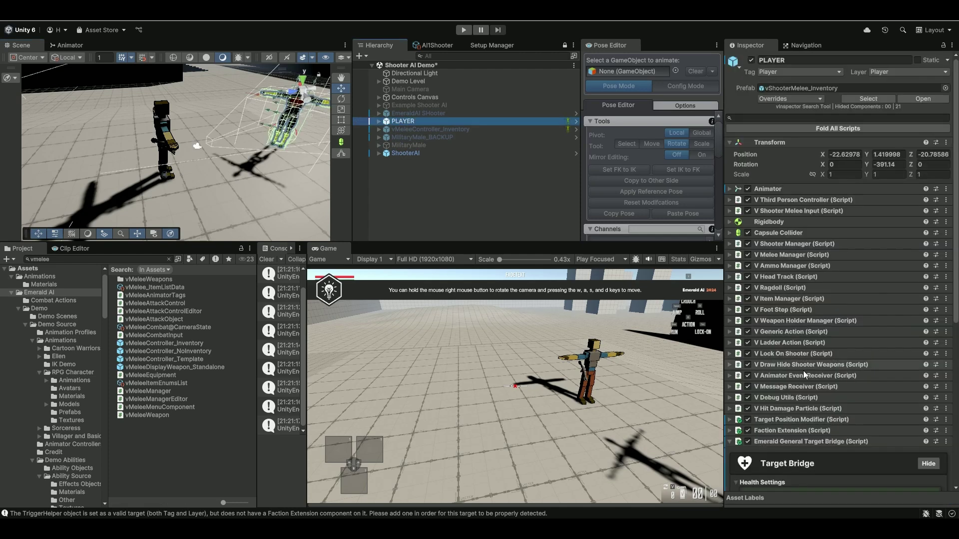
scroll(803, 370, down, 10)
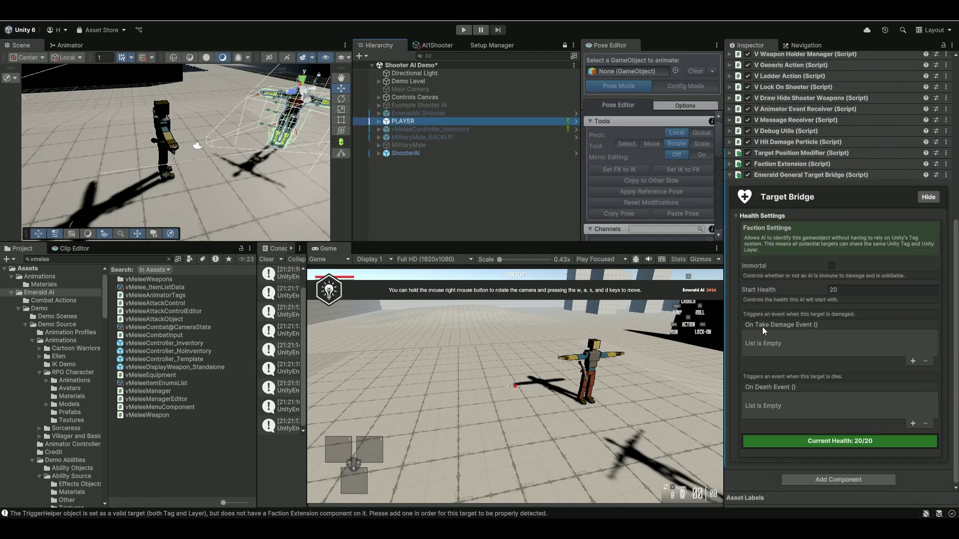
click(914, 423)
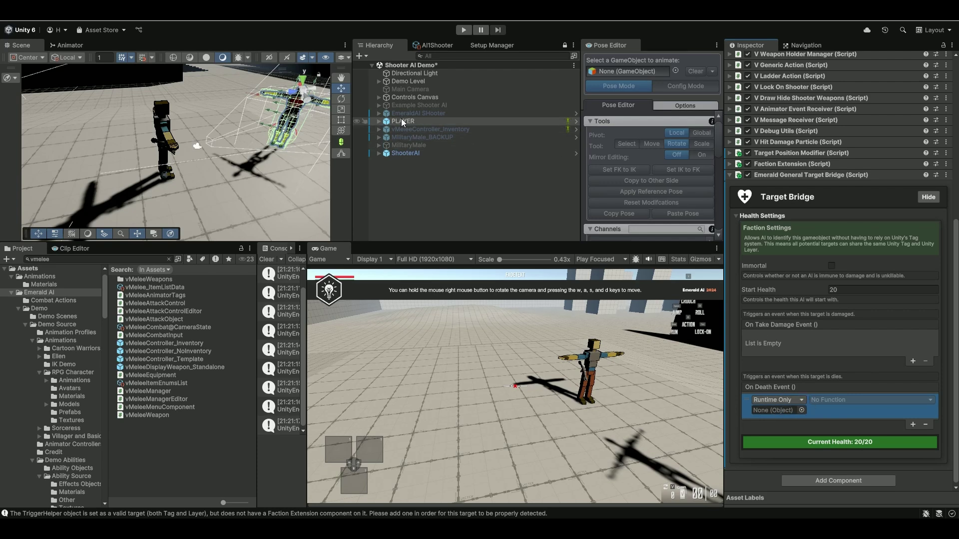
drag(400, 119, 770, 411)
click(847, 402)
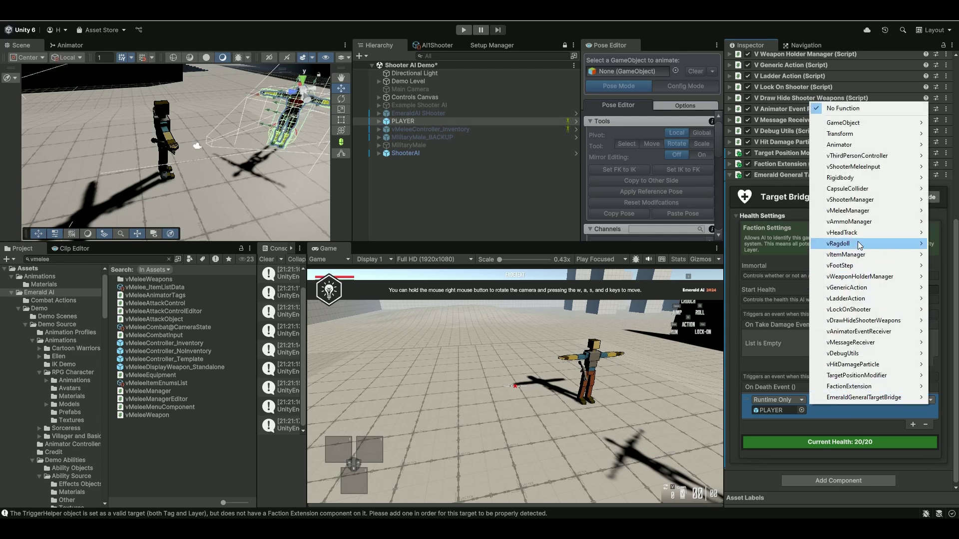
mouse_move(850, 159)
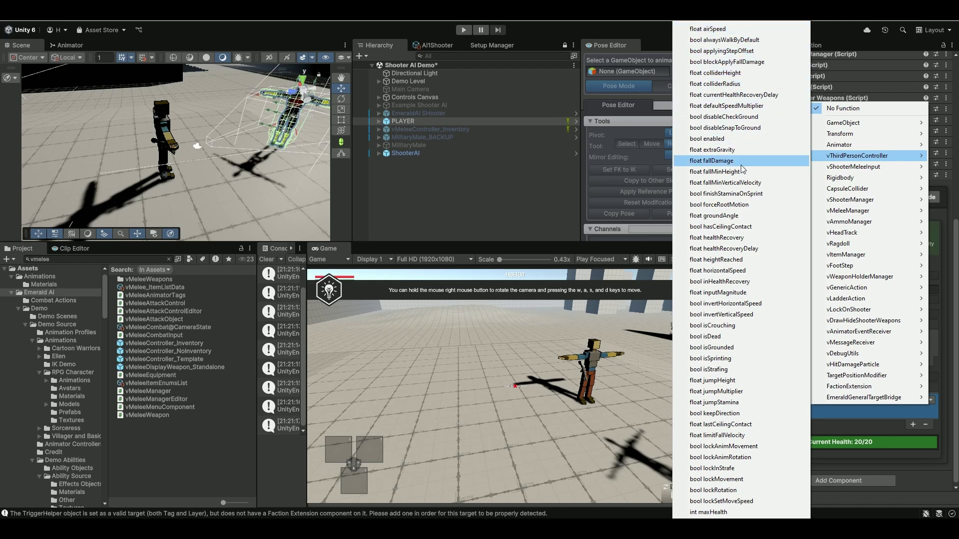
click(729, 337)
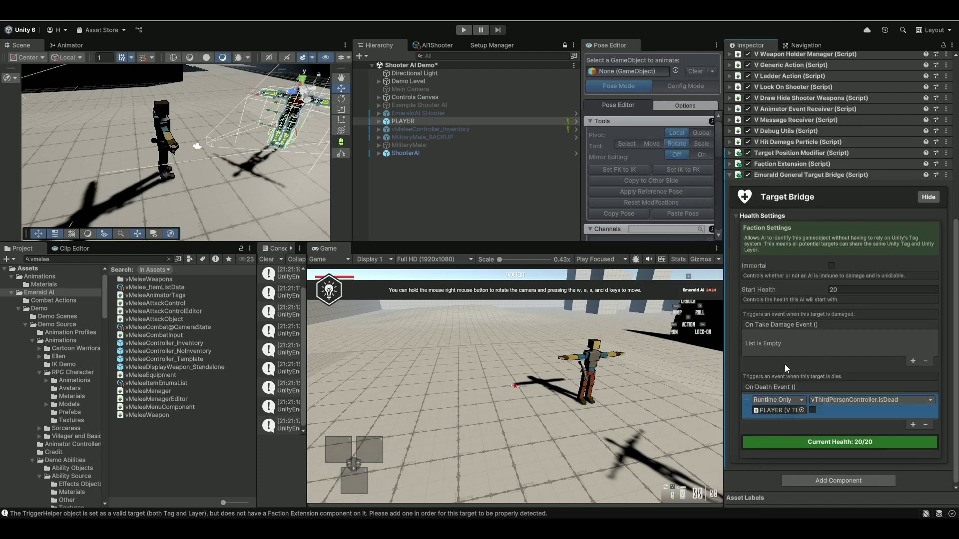
click(813, 411)
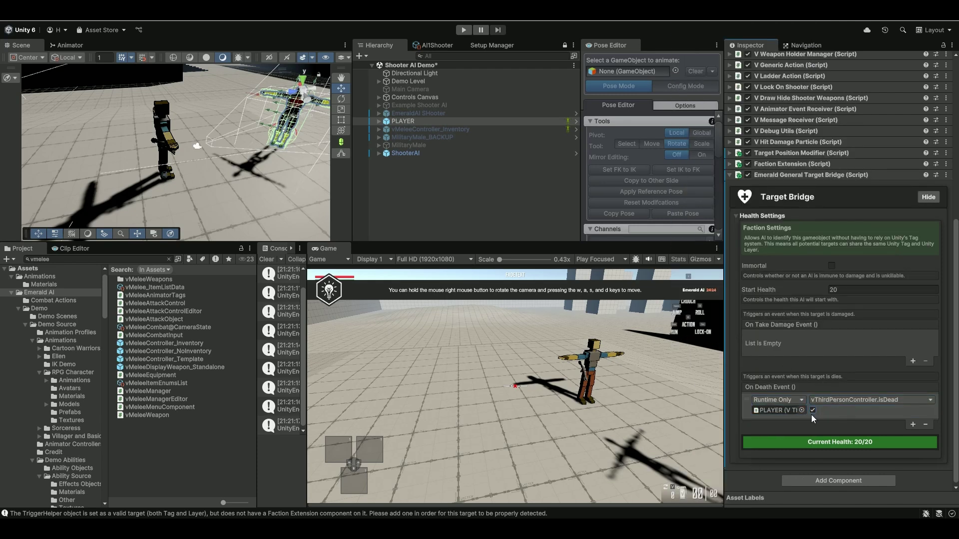
Make PLAYER's On Take Damage Event call vShooterMeleeInput.OnRecoil with 1, then view the Animator.
click(914, 361)
drag(653, 271, 763, 350)
click(835, 338)
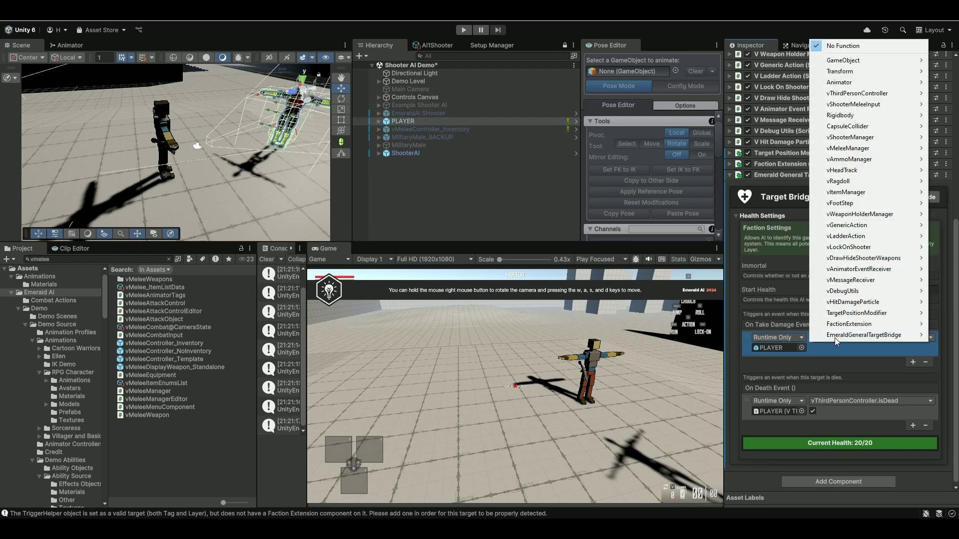
mouse_move(884, 85)
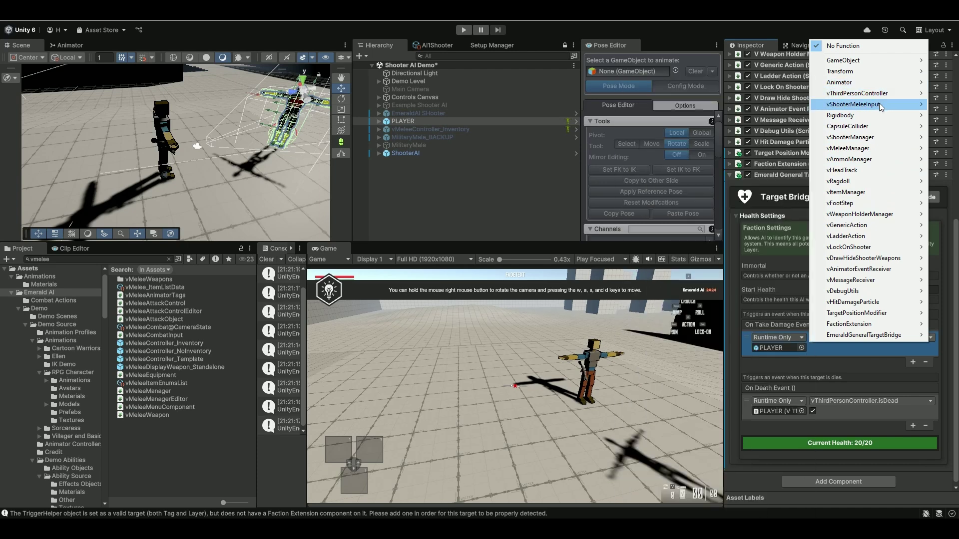
mouse_move(879, 106)
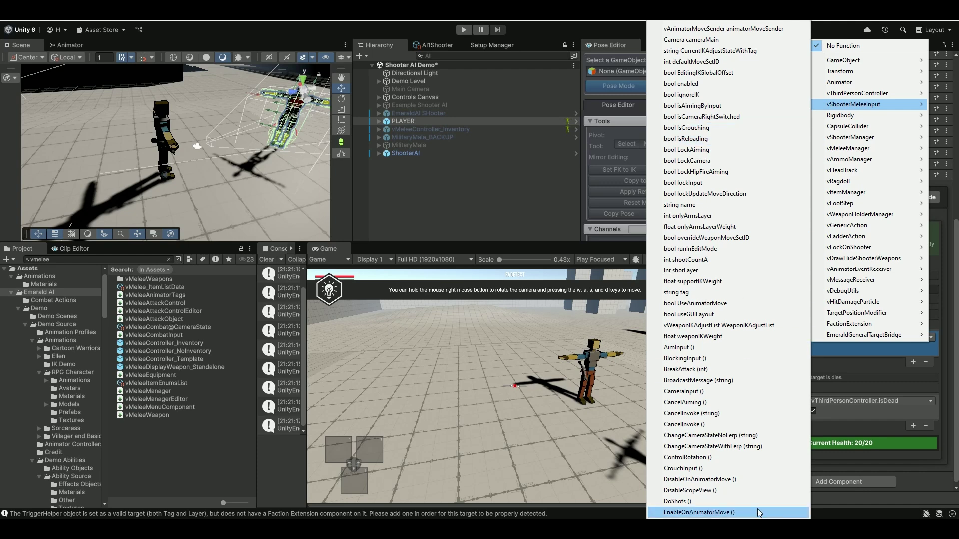
scroll(744, 486, down, 6)
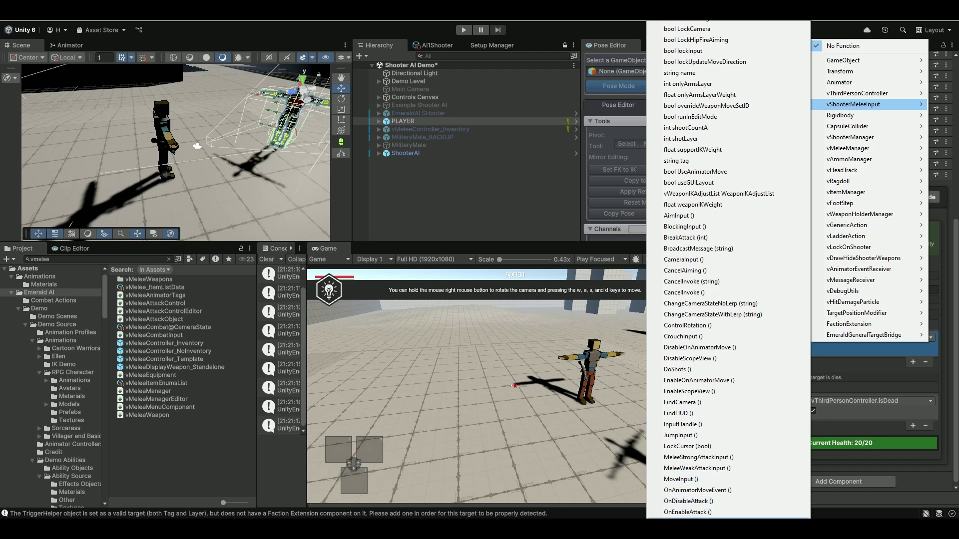
click(694, 512)
click(836, 349)
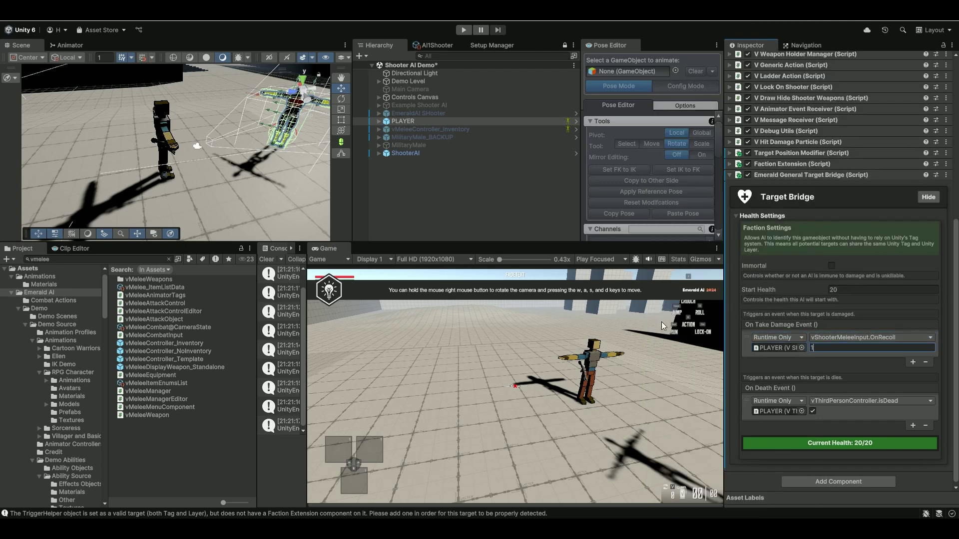
click(67, 46)
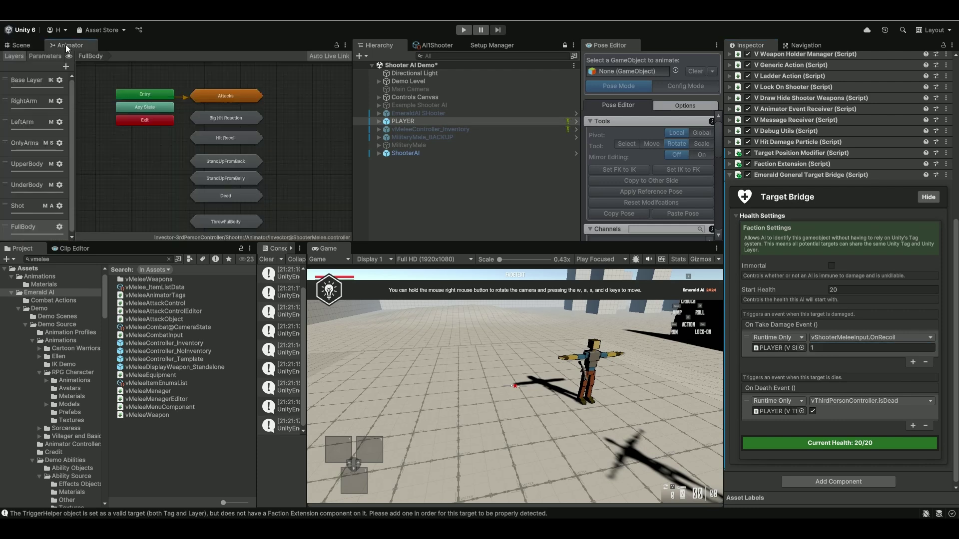
Check the Big Hit Reaction directional transitions' HitDirection and ReactionID conditions, then playtest.
click(20, 227)
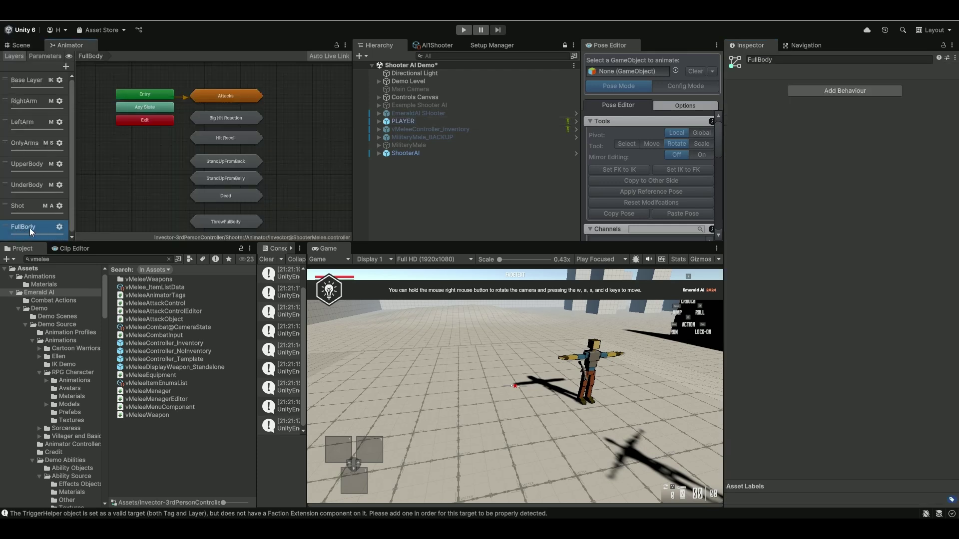
scroll(182, 166, up, 2)
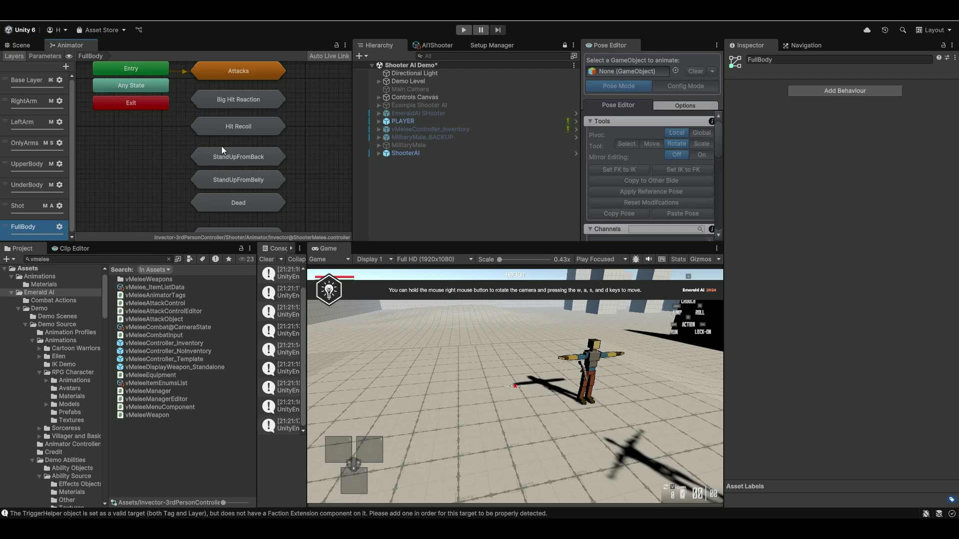
double_click(233, 99)
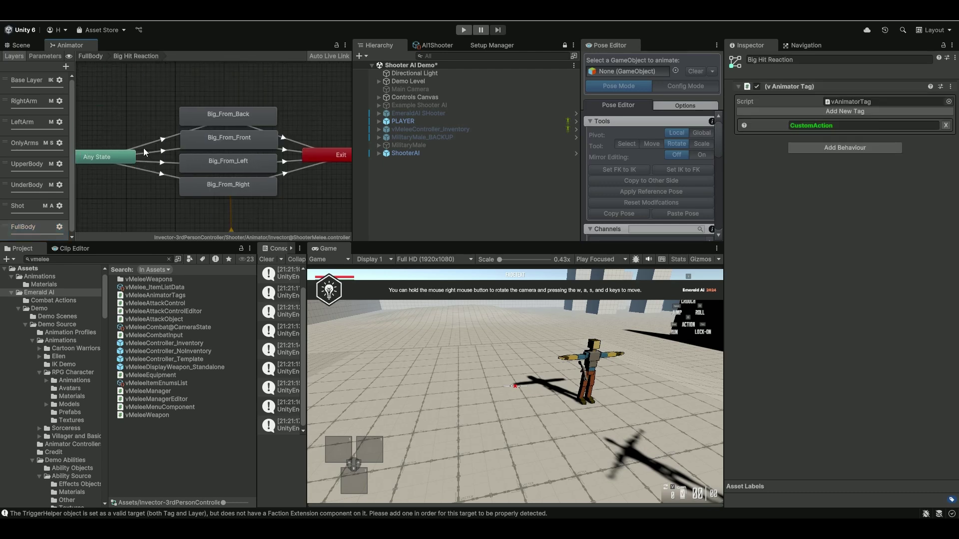
click(151, 142)
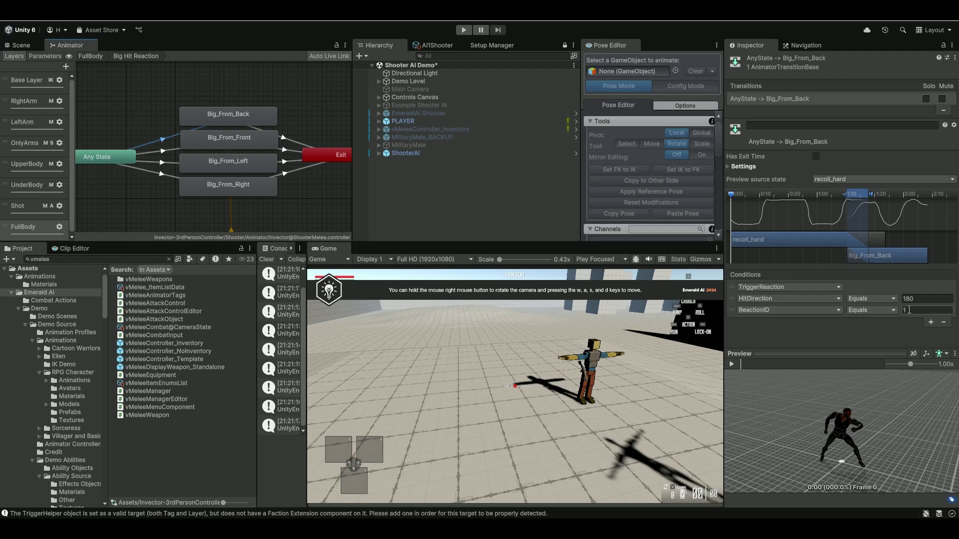
click(153, 152)
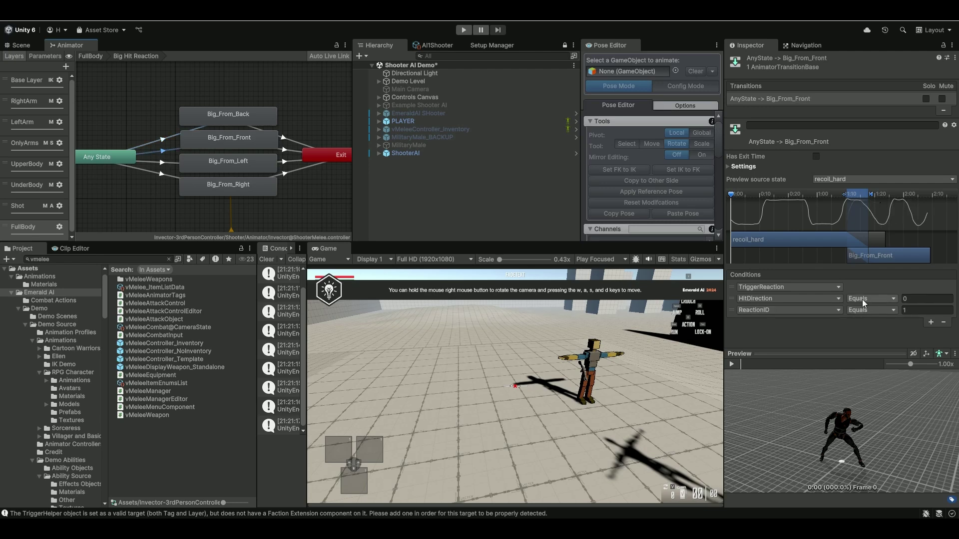
click(162, 171)
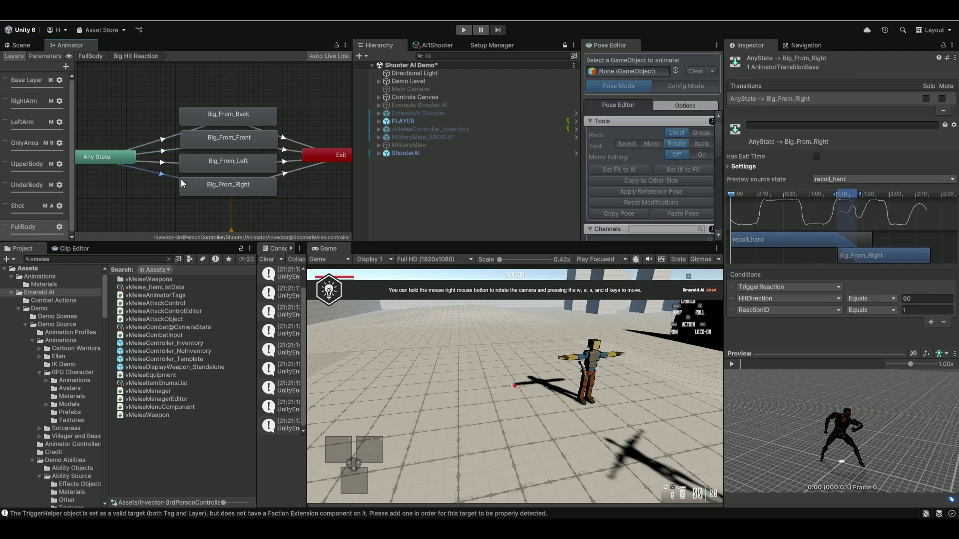
click(229, 142)
key(ctrl+p)
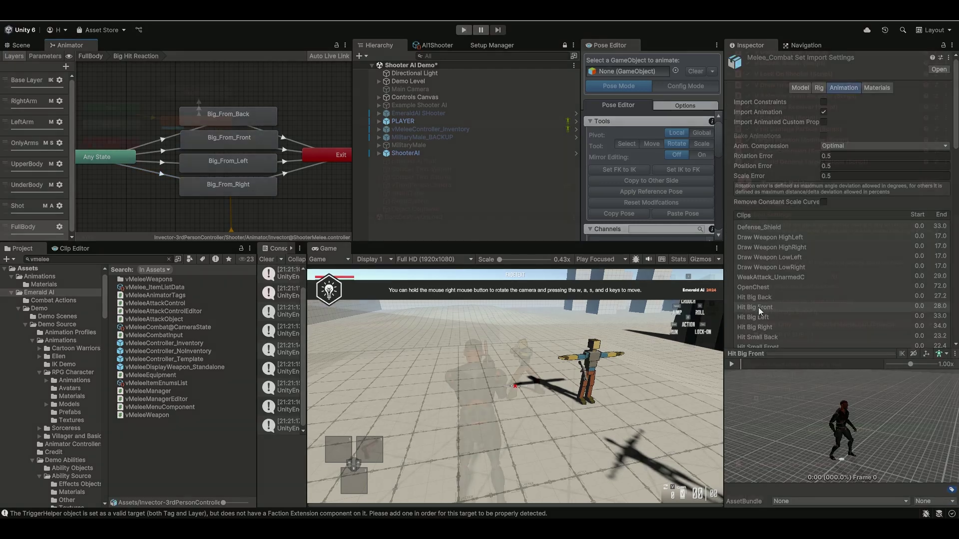